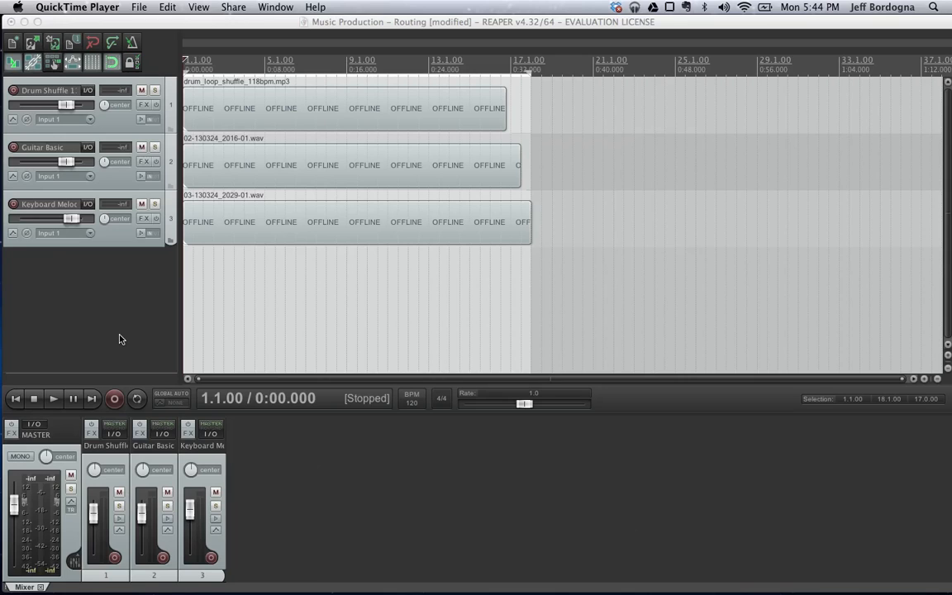
# Add a new track below Keyboard Melody and name it Bus
pyautogui.click(119, 339)
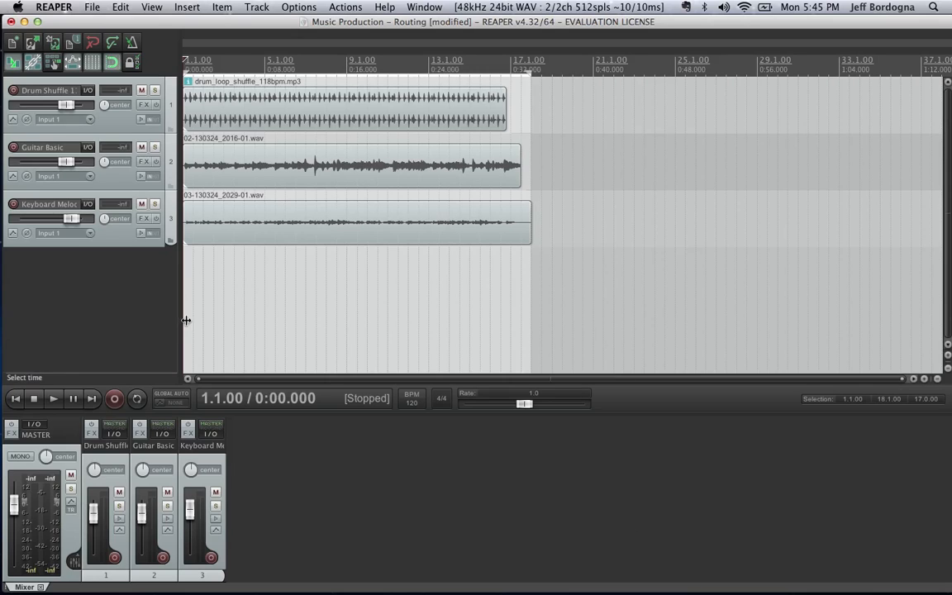
pyautogui.doubleClick(129, 316)
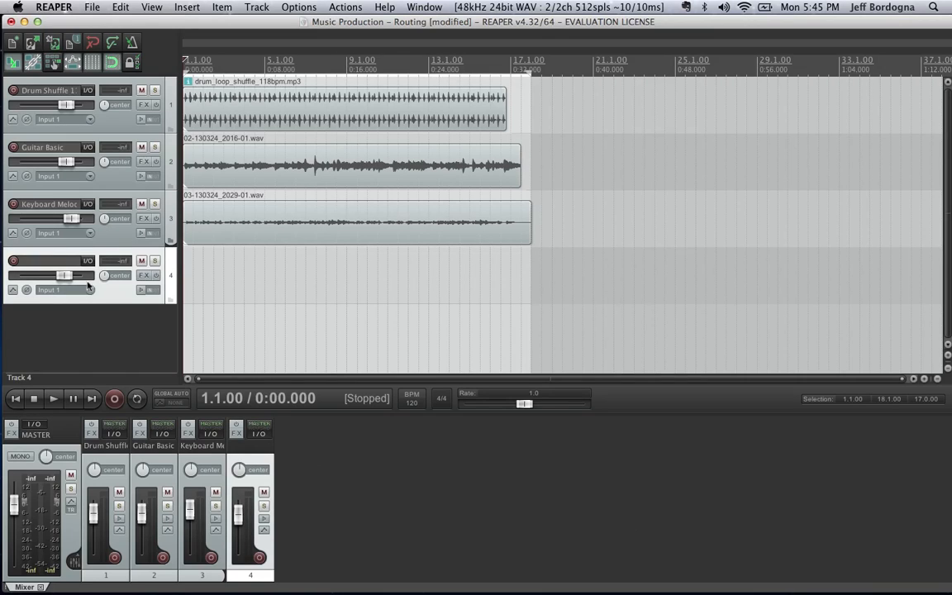
pyautogui.doubleClick(43, 261)
pyautogui.write('Bus')
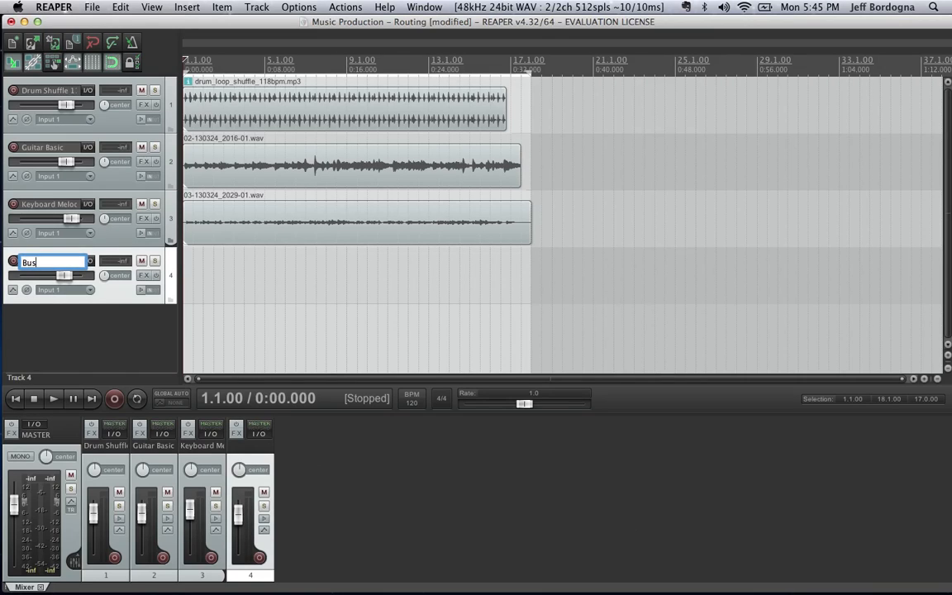
pyautogui.press('Return')
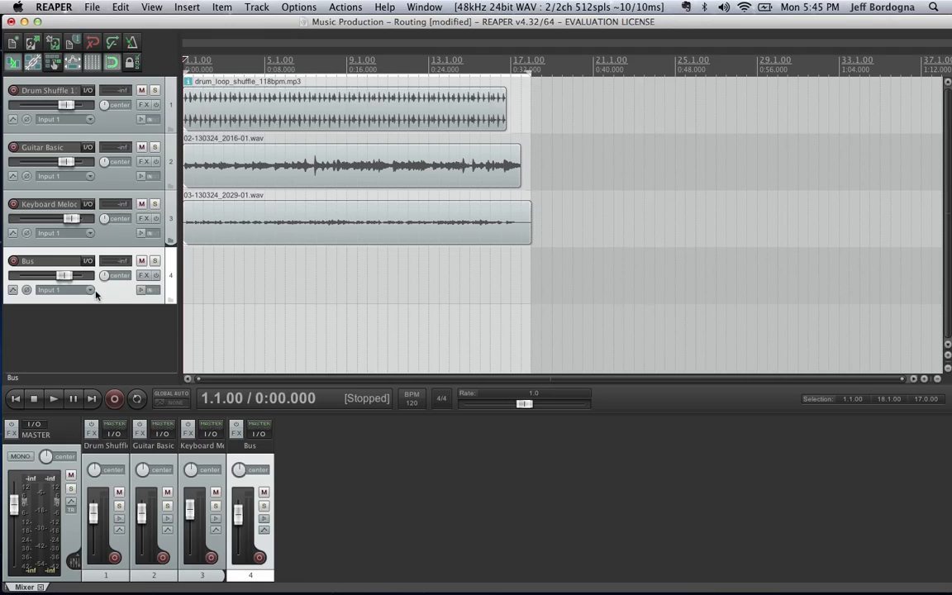
# Create a send from the Guitar Basic track to the Bus track and turn off Guitar Basic's master send
pyautogui.click(88, 149)
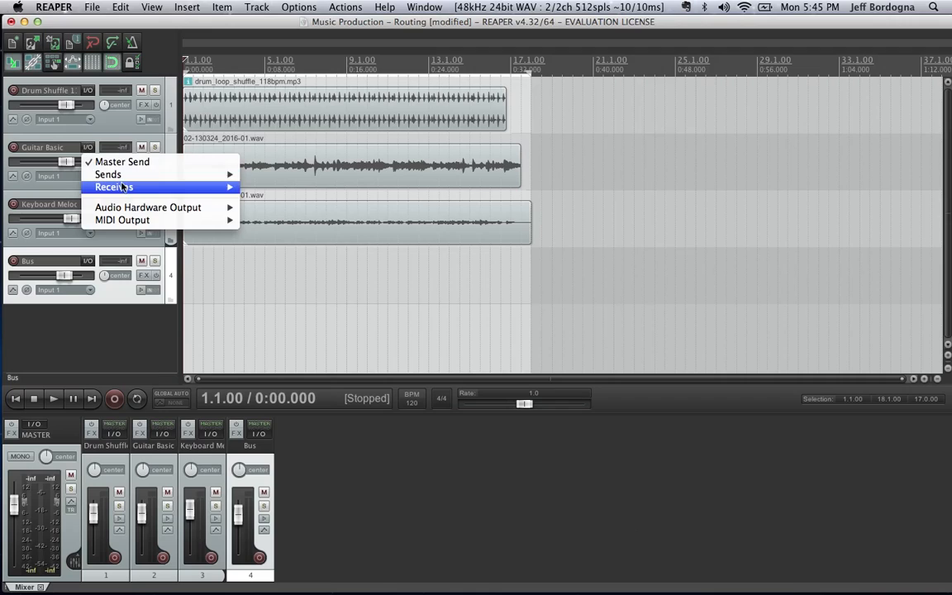
pyautogui.moveTo(122, 181)
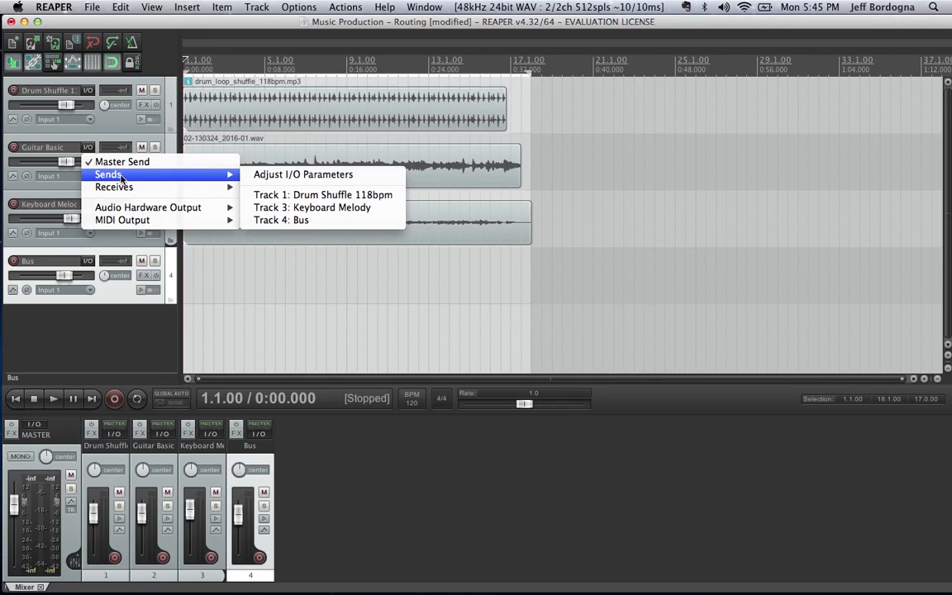
pyautogui.click(285, 221)
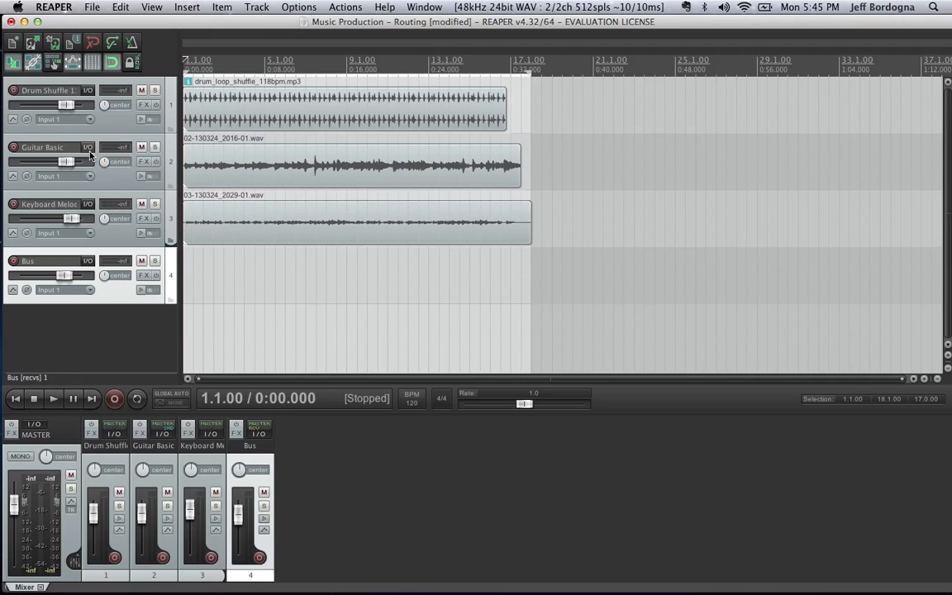
pyautogui.click(89, 150)
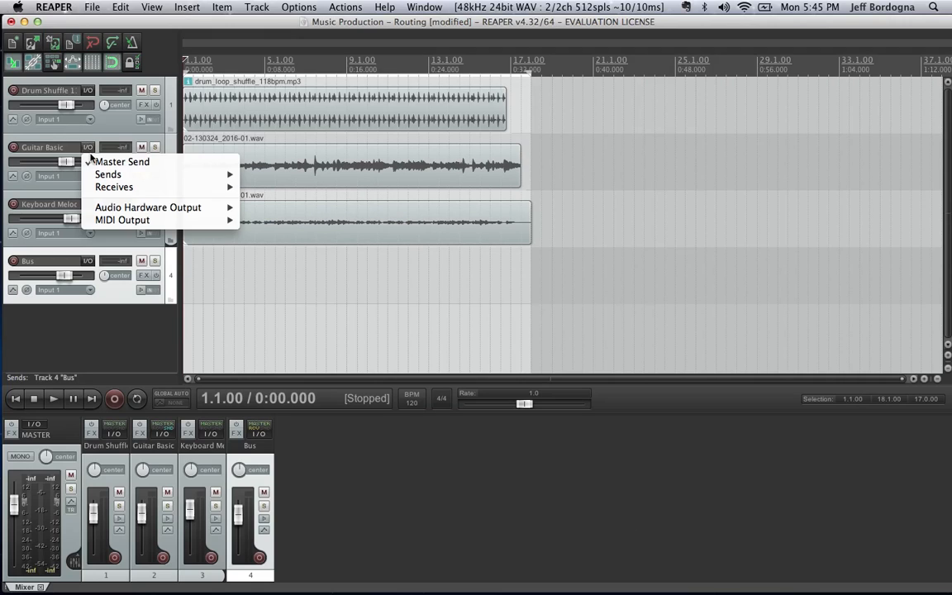
pyautogui.click(104, 163)
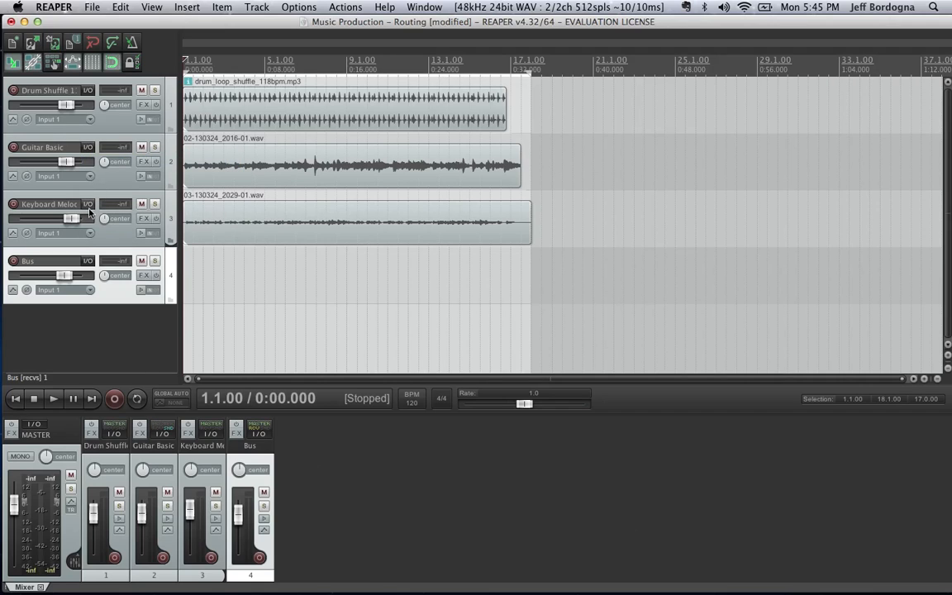
# Turn off the Keyboard Melody track's master send and send the track to Bus instead
pyautogui.click(88, 212)
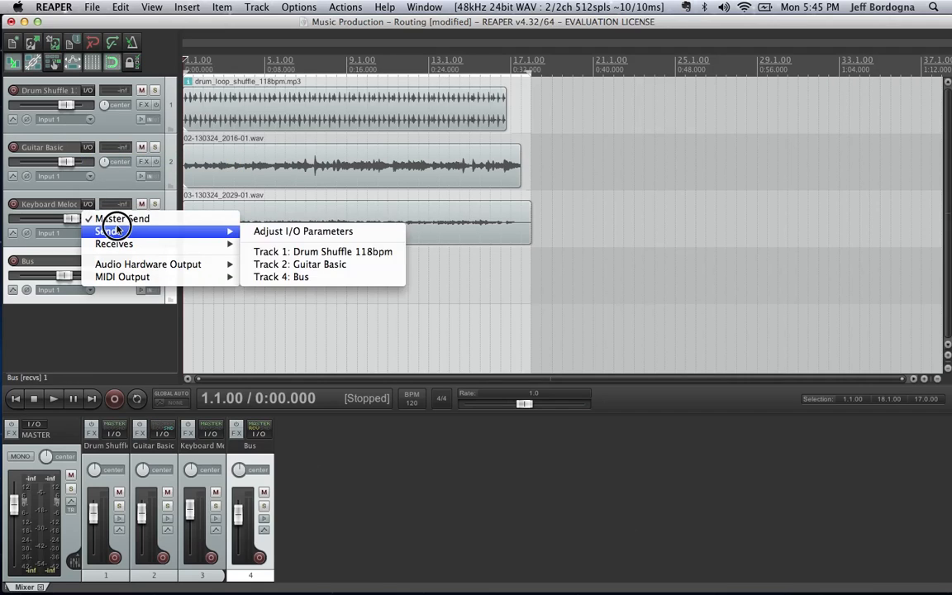
pyautogui.click(106, 215)
pyautogui.click(87, 206)
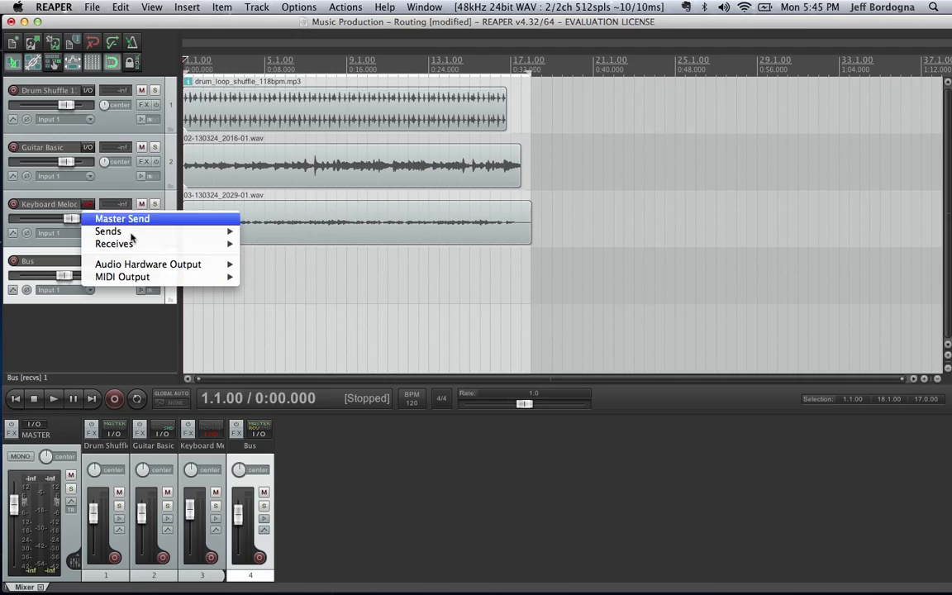
pyautogui.moveTo(124, 232)
pyautogui.click(281, 276)
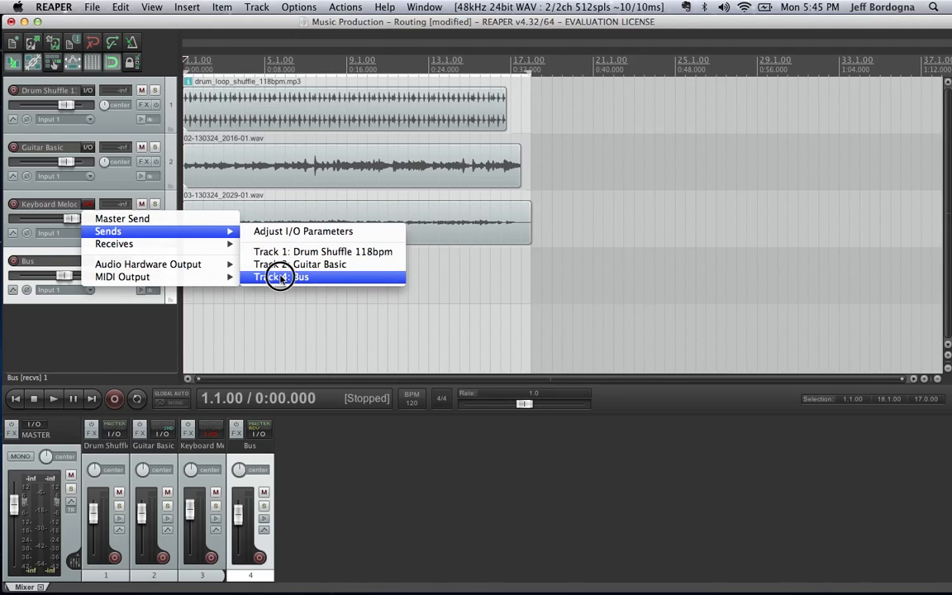
# Play the project while testing the Bus volume fader, leave it at 0.00 dB, and stop playback
pyautogui.click(52, 400)
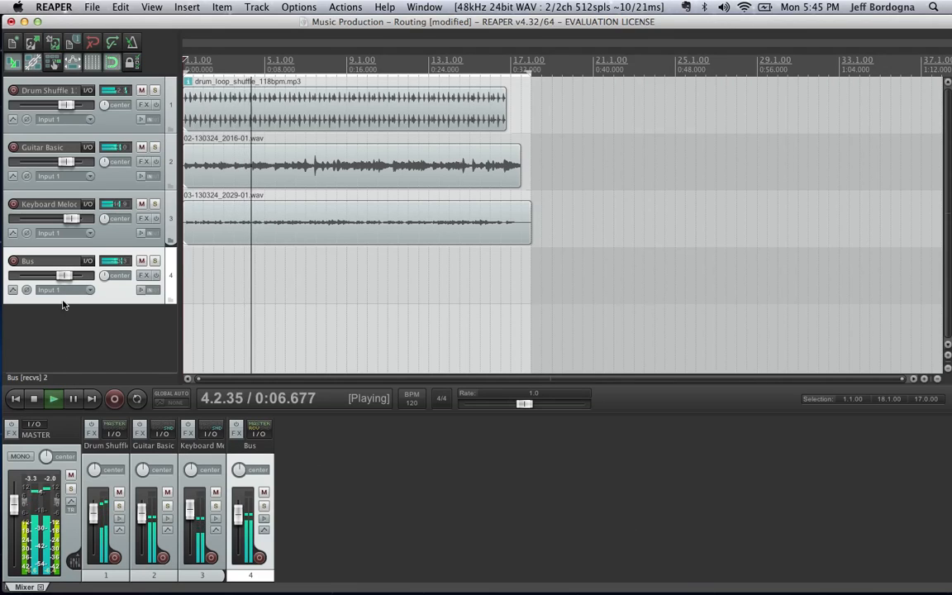
pyautogui.click(61, 275)
pyautogui.moveTo(61, 275)
pyautogui.mouseDown()
pyautogui.moveTo(35, 274)
pyautogui.moveTo(76, 279)
pyautogui.moveTo(64, 275)
pyautogui.mouseUp()
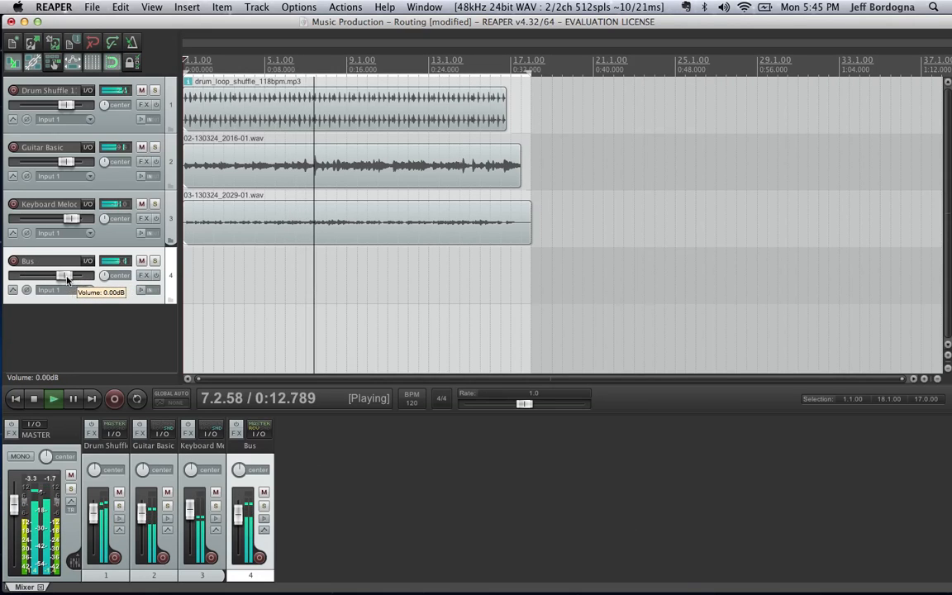
pyautogui.press('space')
# Add the VST CamelCrusher effect to the Bus track and choose its Bass Maker patch
pyautogui.click(143, 275)
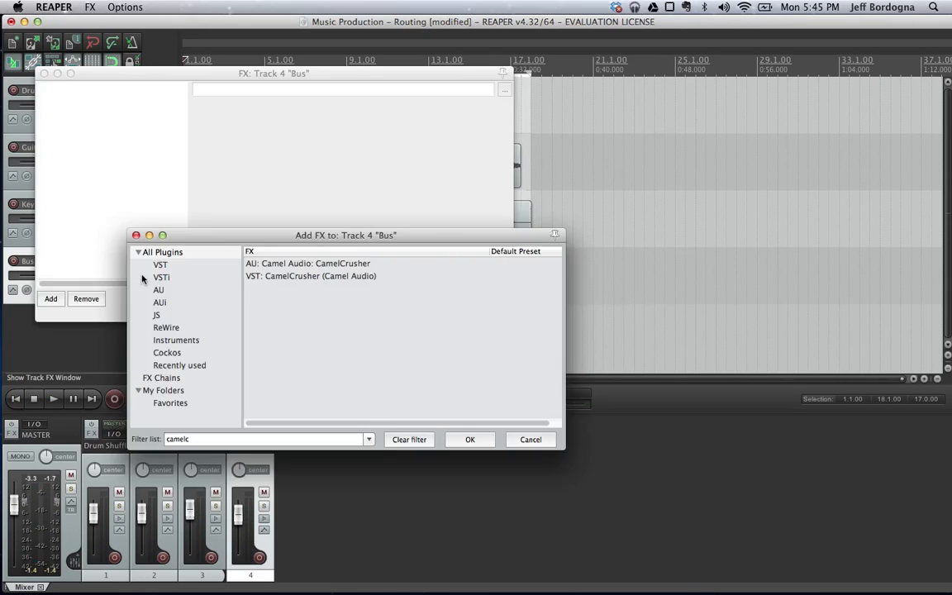
pyautogui.doubleClick(301, 276)
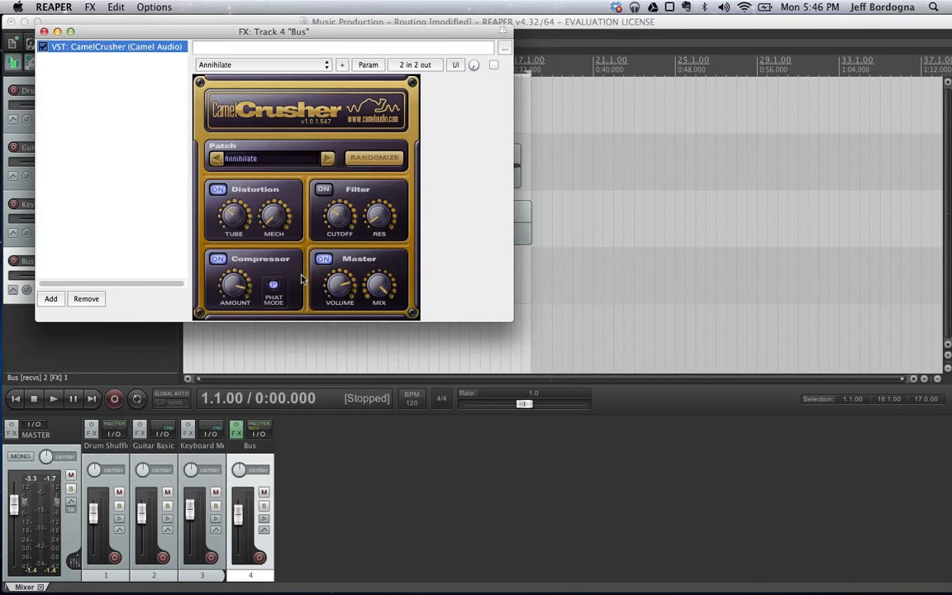
pyautogui.click(328, 159)
pyautogui.click(328, 159)
pyautogui.click(328, 158)
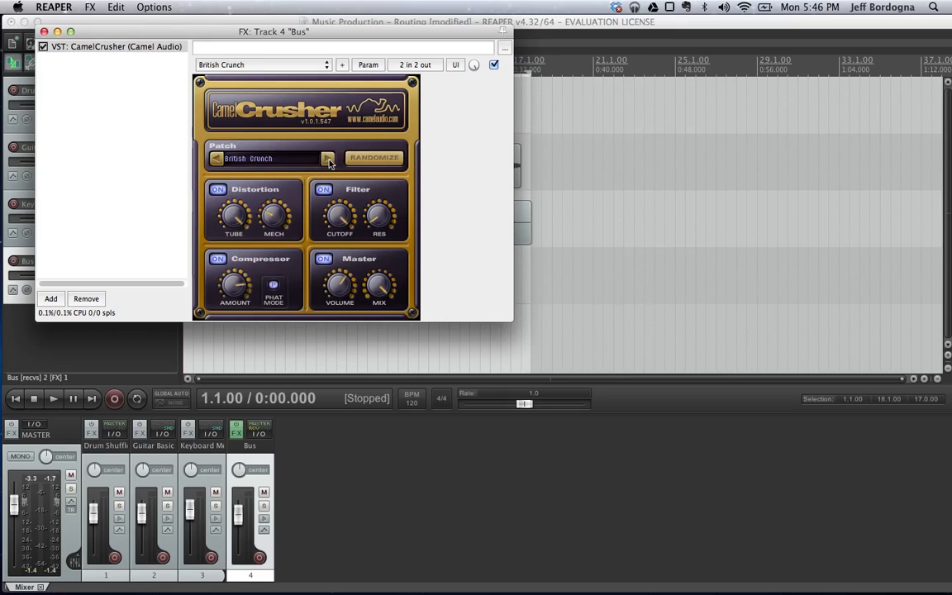
pyautogui.click(328, 159)
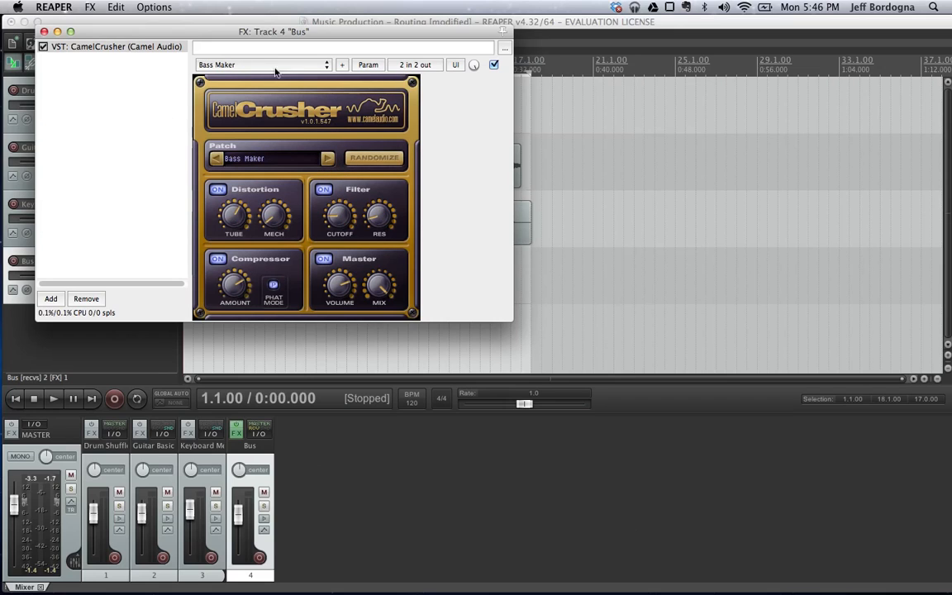
pyautogui.click(44, 32)
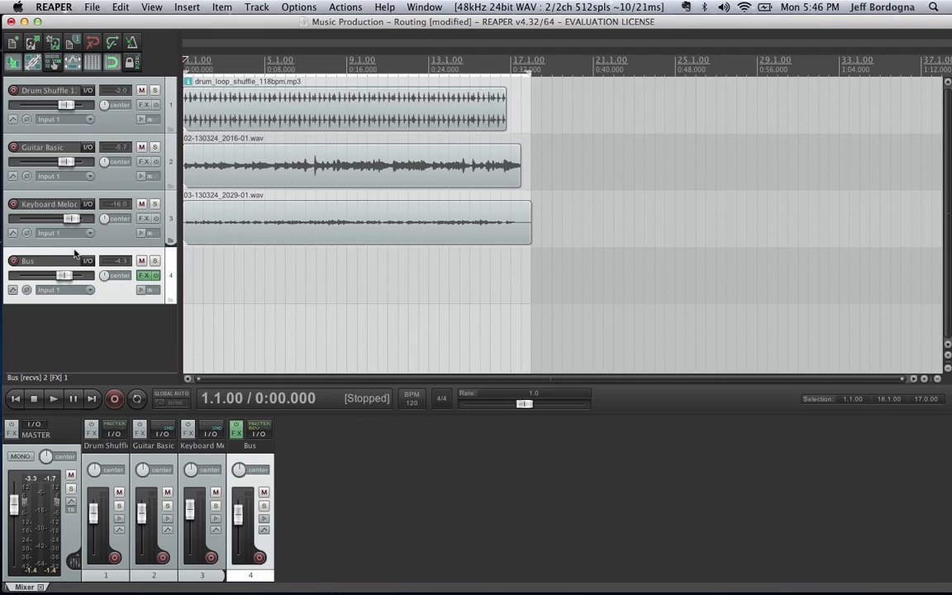
# Play the project from the start to hear the effect on the Bus track, then stop playback
pyautogui.click(55, 399)
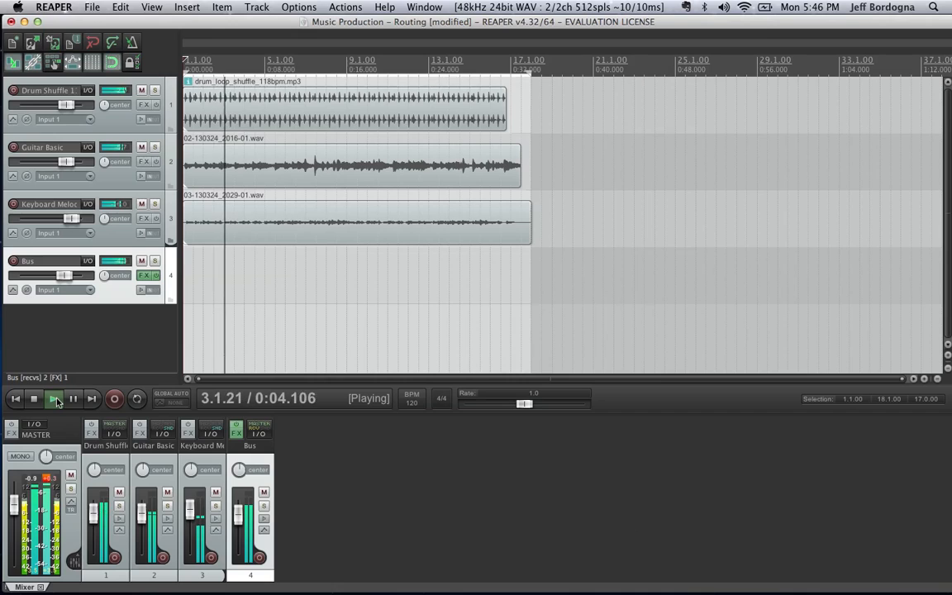
pyautogui.press('space')
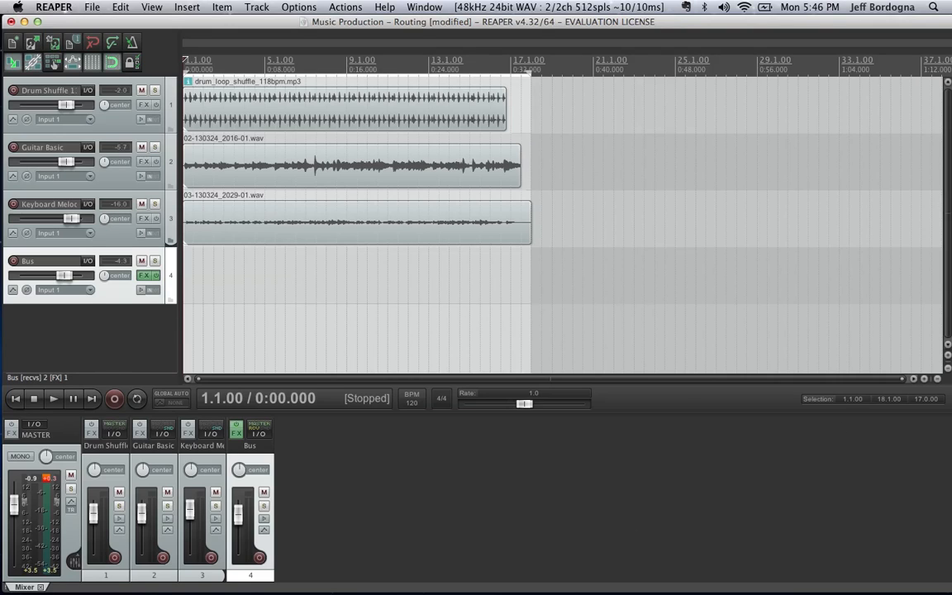
pyautogui.press('super+Tab')
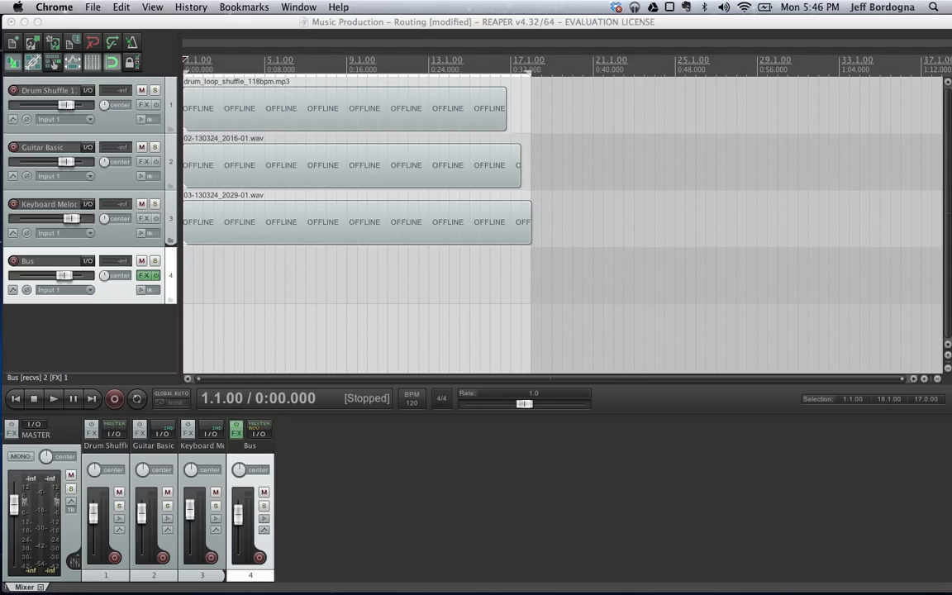
# Turn the Keyboard Melody track's master send back on and remove its send to Bus
pyautogui.click(82, 205)
pyautogui.rightClick(89, 204)
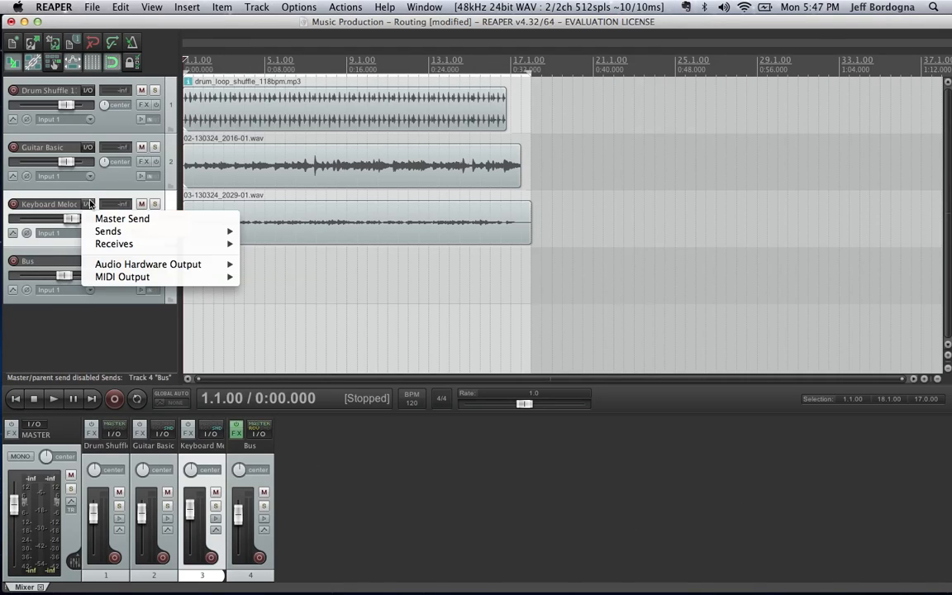
pyautogui.click(96, 216)
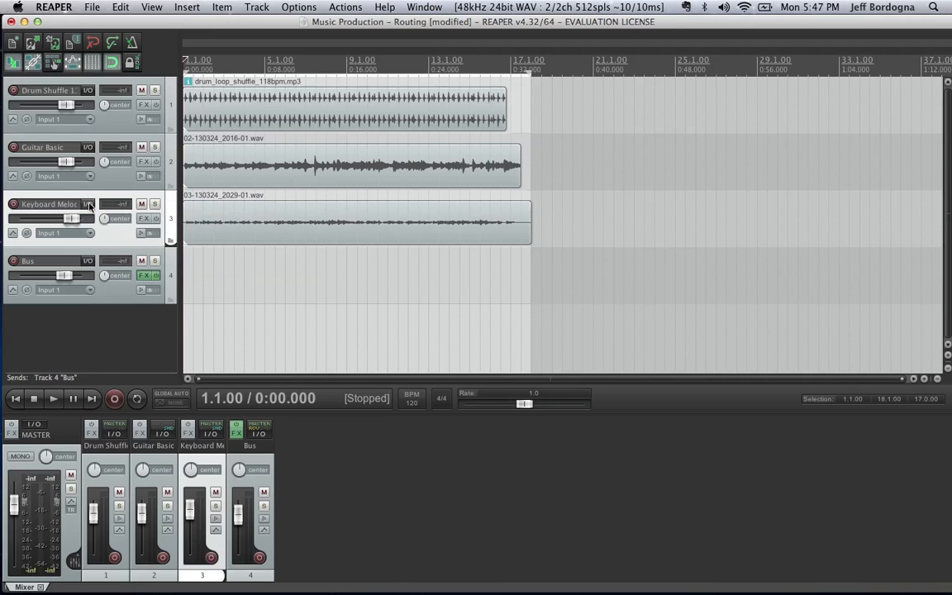
pyautogui.click(89, 204)
pyautogui.moveTo(149, 232)
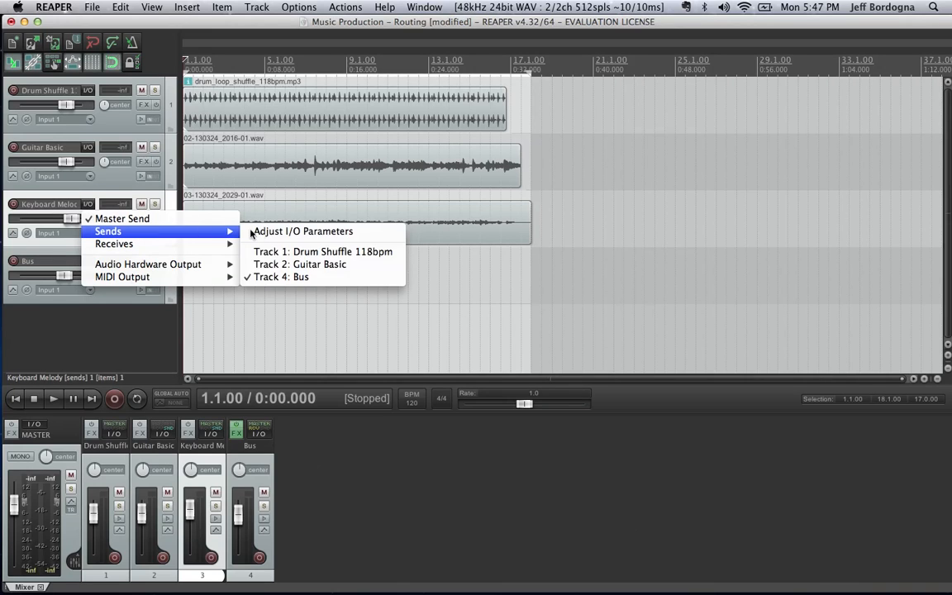
pyautogui.click(271, 278)
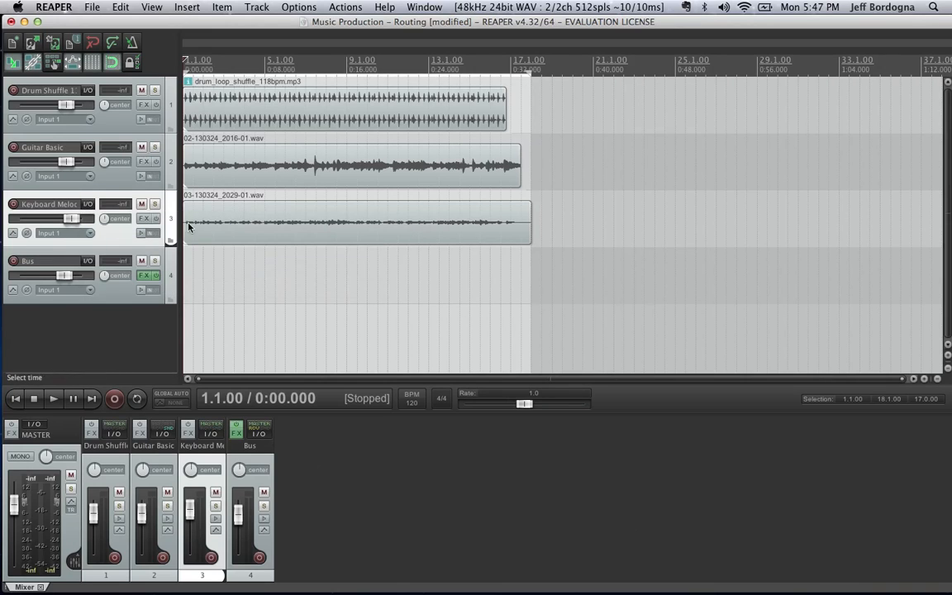
# Re-enable the Guitar Basic track's master send and delete its send to the Bus track
pyautogui.click(89, 147)
pyautogui.click(102, 157)
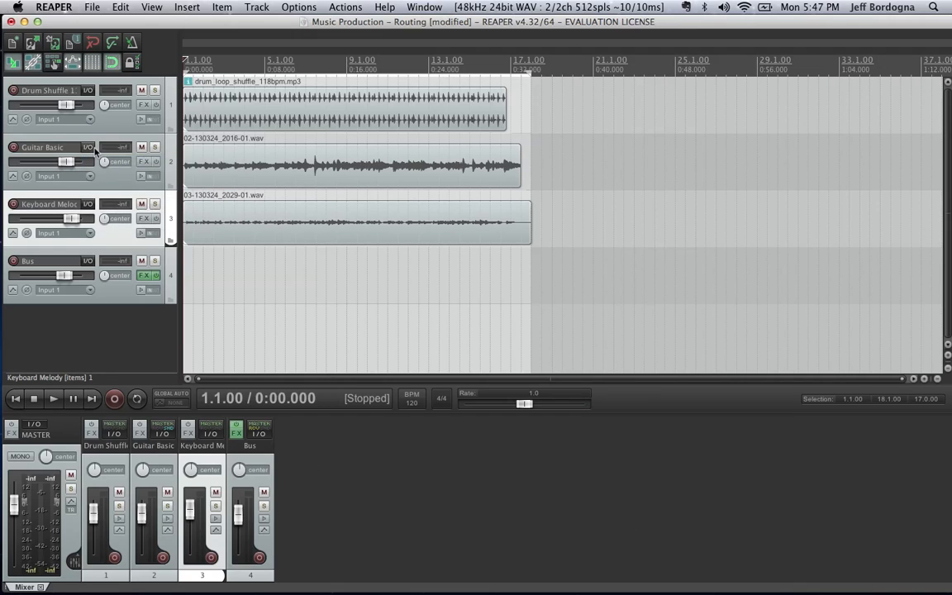
pyautogui.click(93, 148)
pyautogui.moveTo(116, 174)
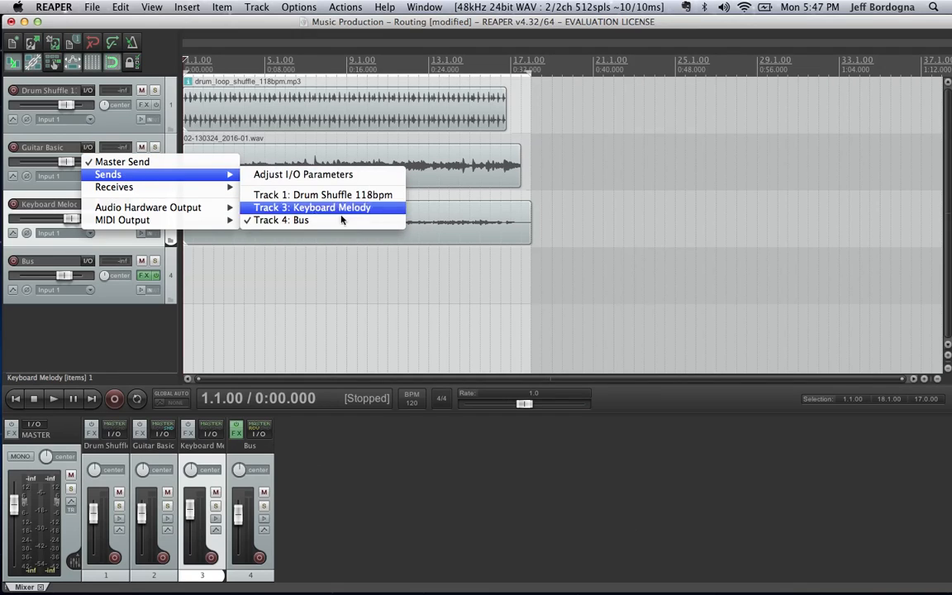
pyautogui.click(322, 223)
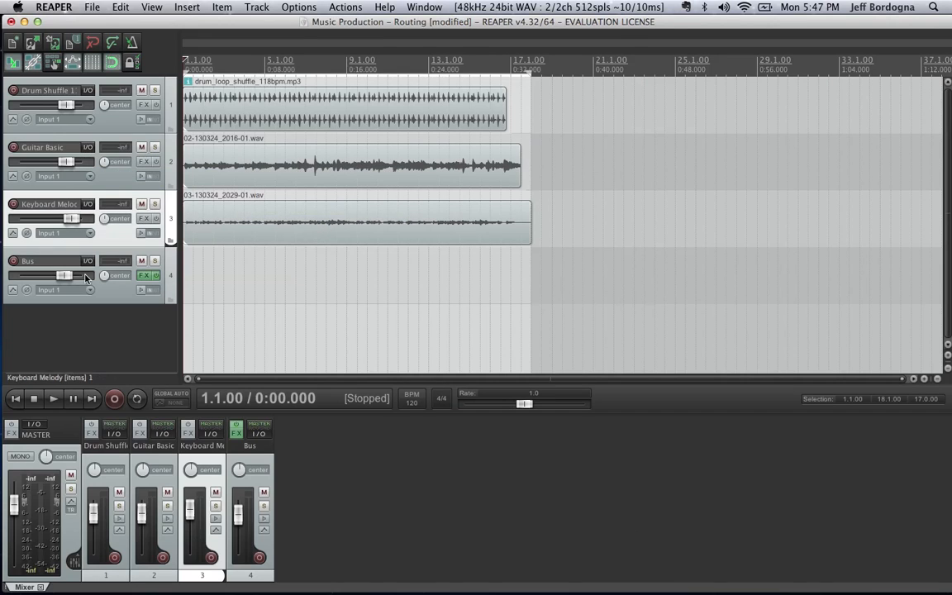
# Move the Bus track directly above Guitar Basic and make it a folder containing Guitar Basic and Keyboard Melody
pyautogui.click(31, 252)
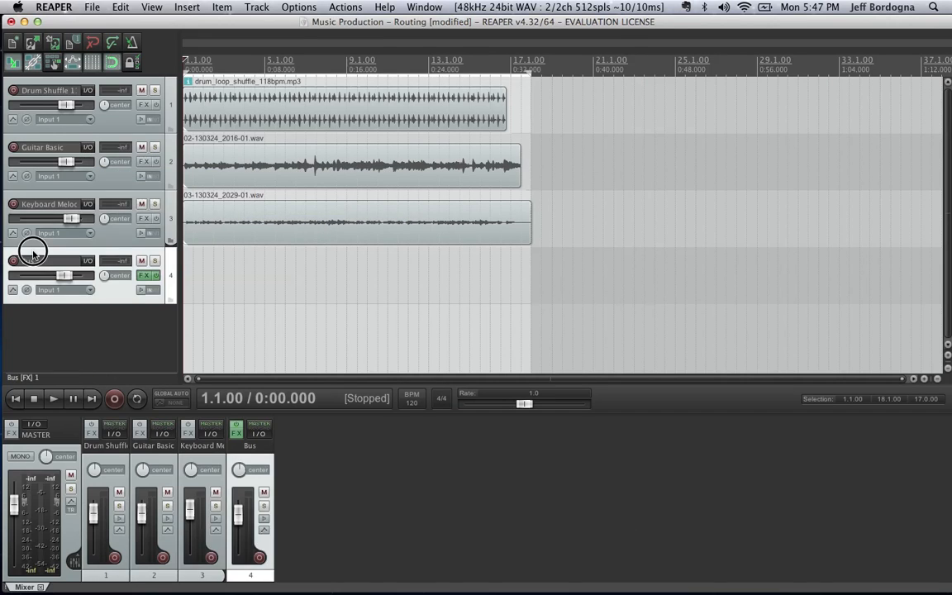
pyautogui.moveTo(20, 205); pyautogui.dragTo(9, 136)
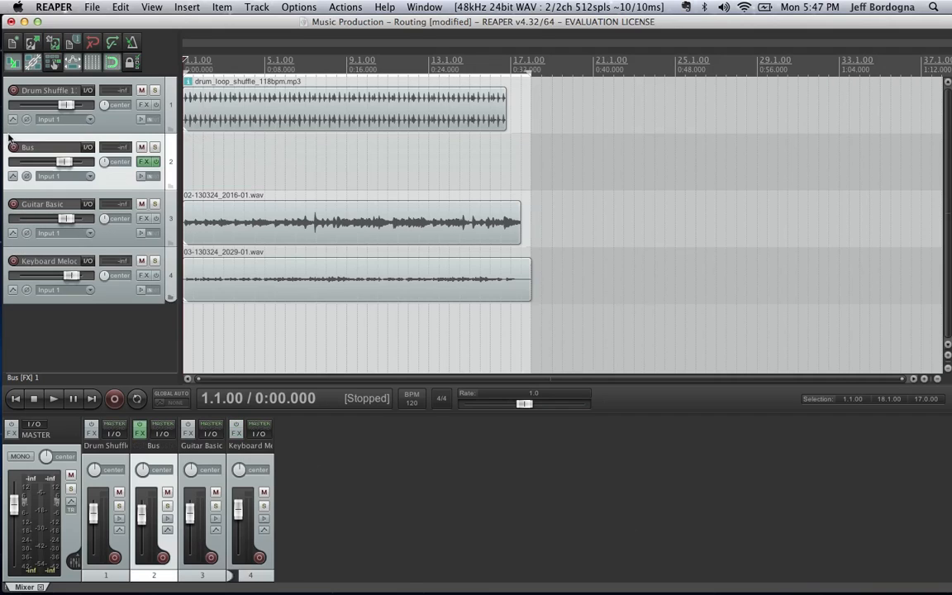
pyautogui.click(170, 188)
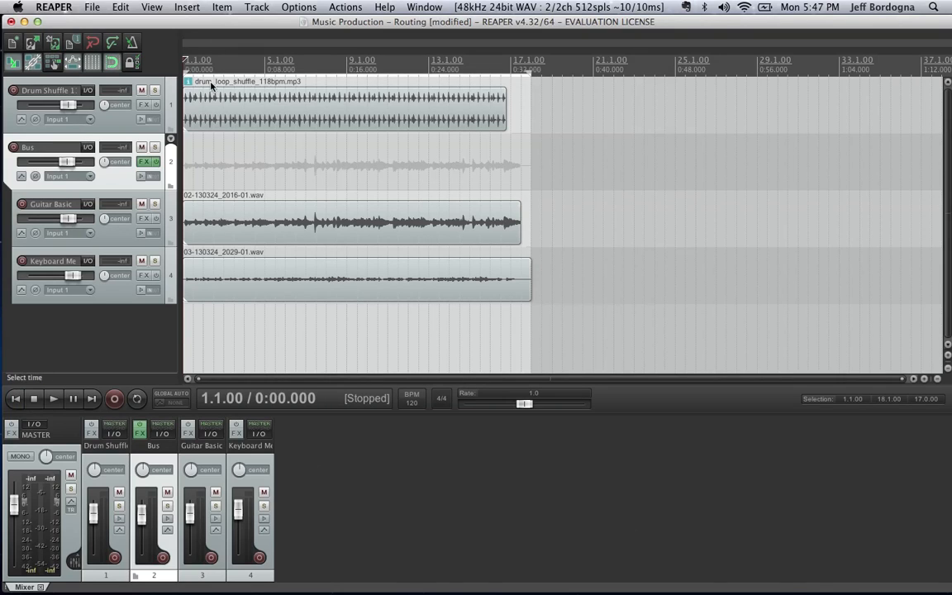
# During playback, lower the Bus track's volume and bypass and re-enable its effects to compare the sound
pyautogui.press('space')
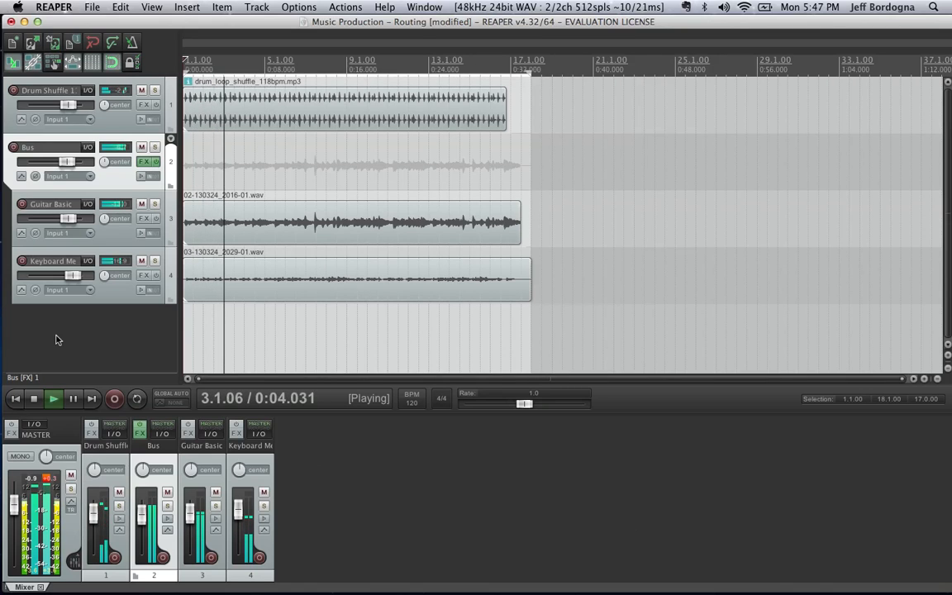
pyautogui.moveTo(67, 161)
pyautogui.mouseDown()
pyautogui.moveTo(44, 161)
pyautogui.moveTo(57, 163)
pyautogui.mouseUp()
pyautogui.click(155, 162)
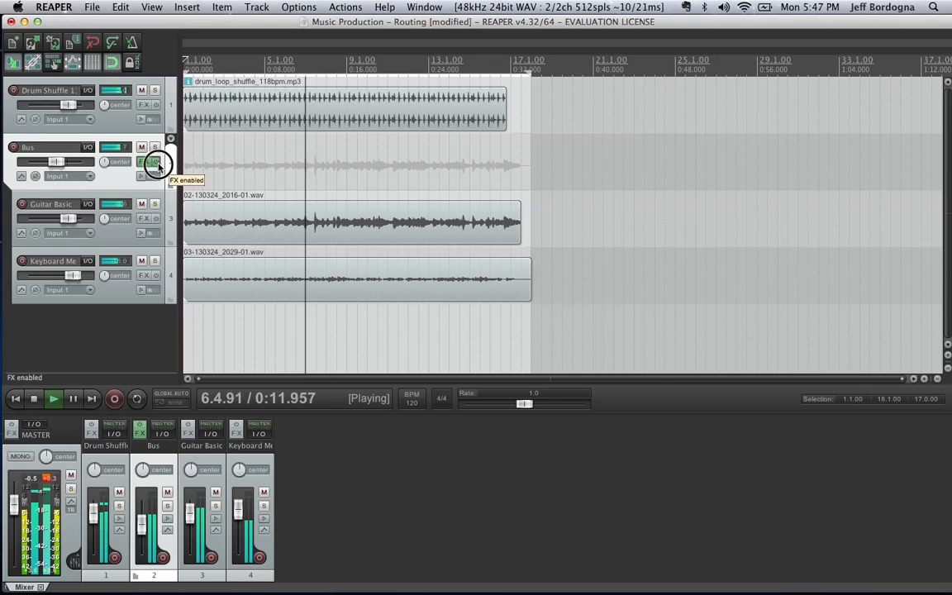
pyautogui.click(155, 162)
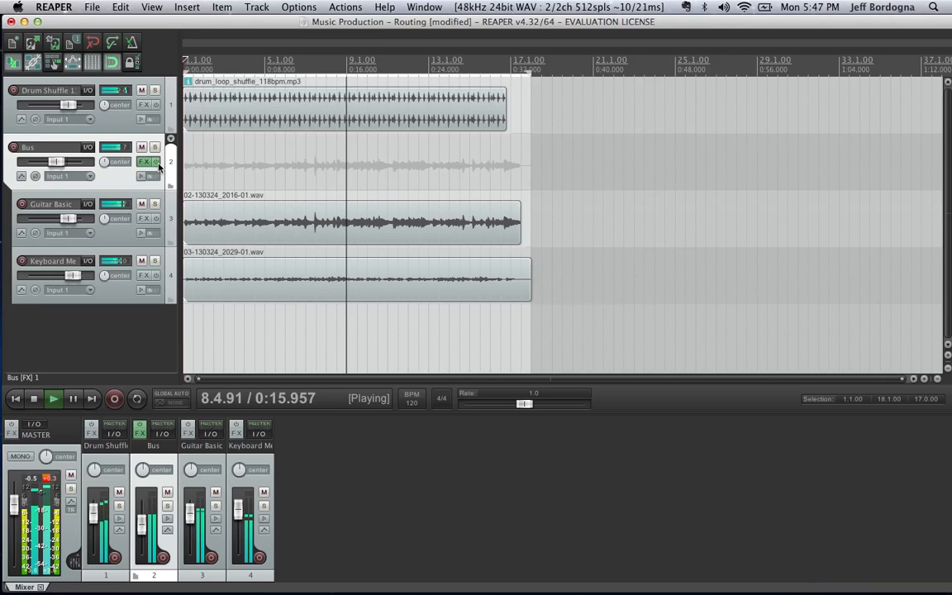
pyautogui.press('space')
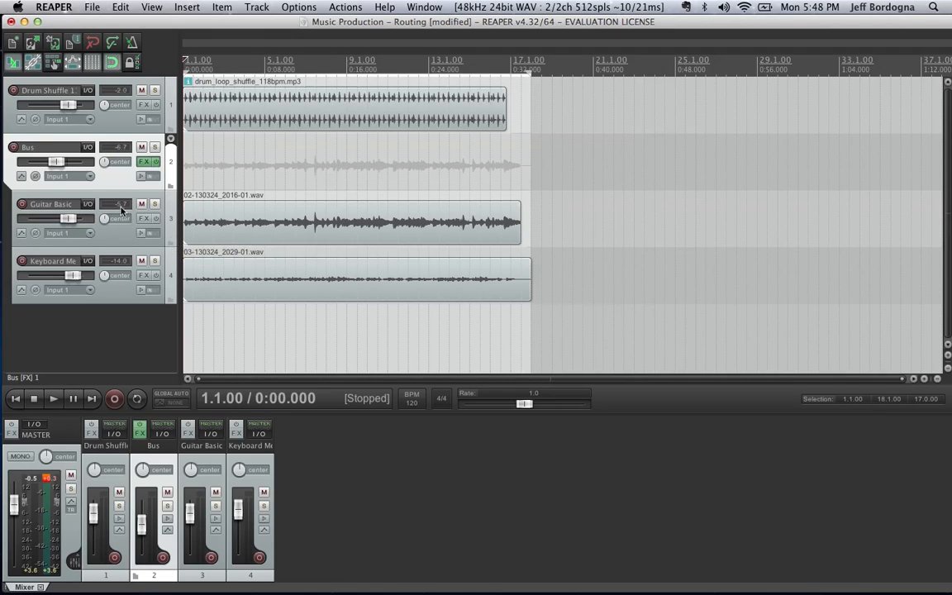
# Move Guitar Basic out of the Bus folder to directly above Bus, and turn off the Bus track's folder mode
pyautogui.moveTo(102, 194); pyautogui.dragTo(35, 143)
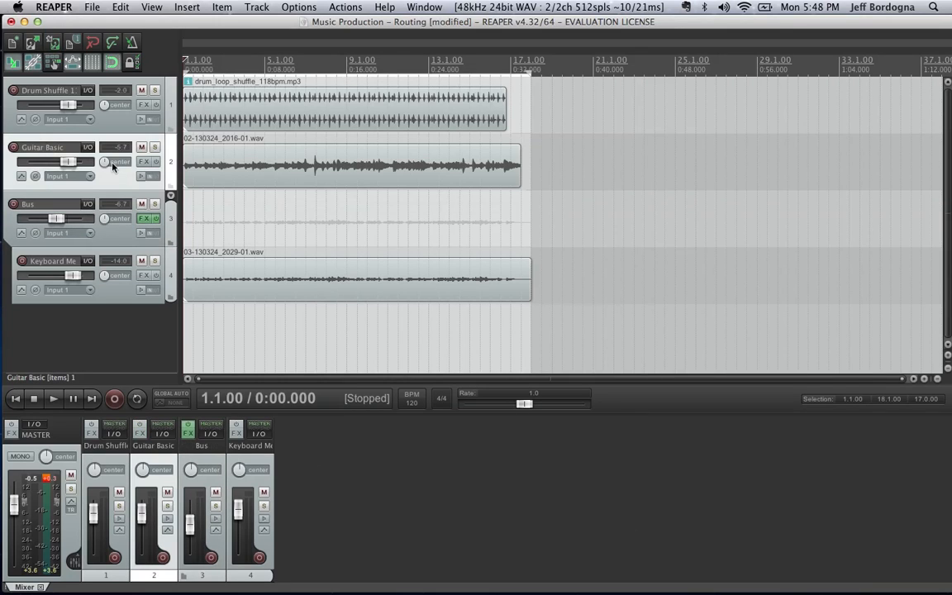
pyautogui.click(170, 241)
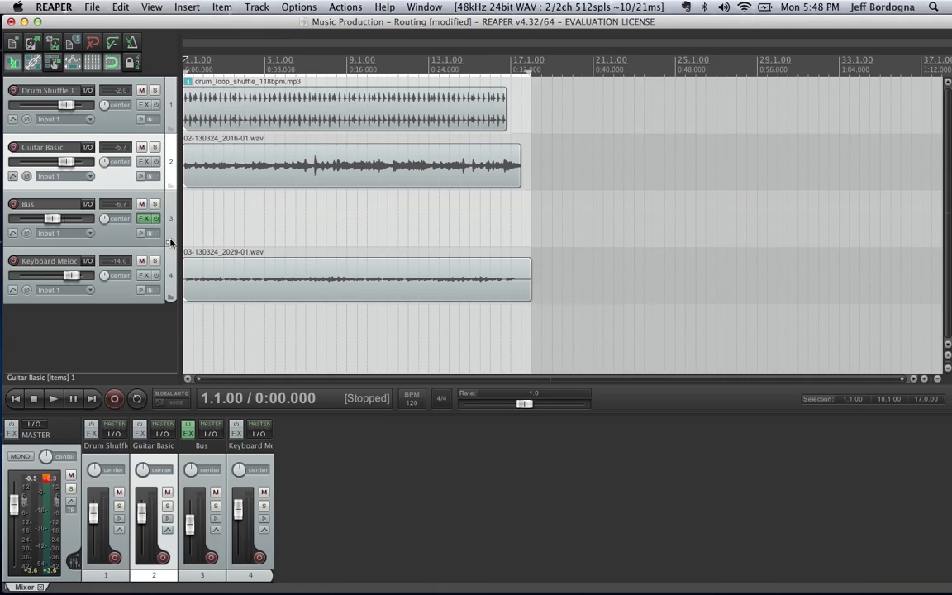